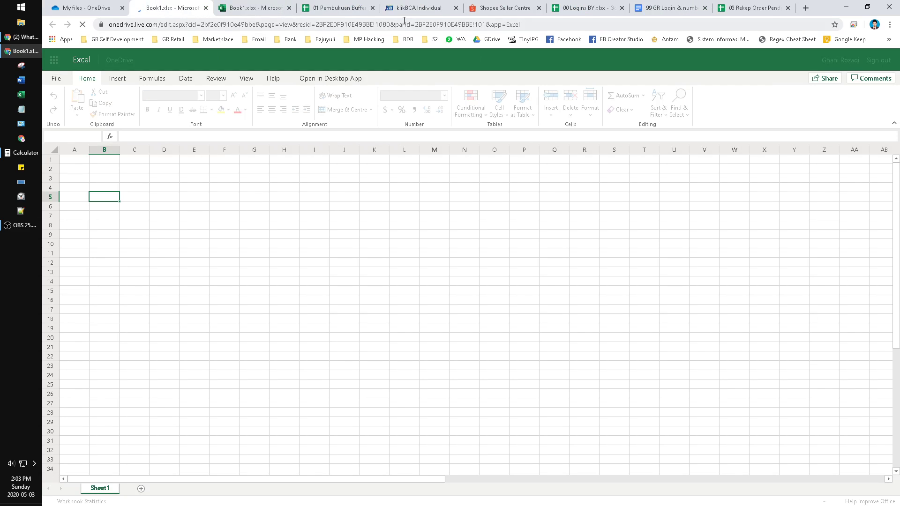
# Step: Click through cells B2, D5, B4 and A2 on Book1's empty sheet
pyautogui.click(97, 172)
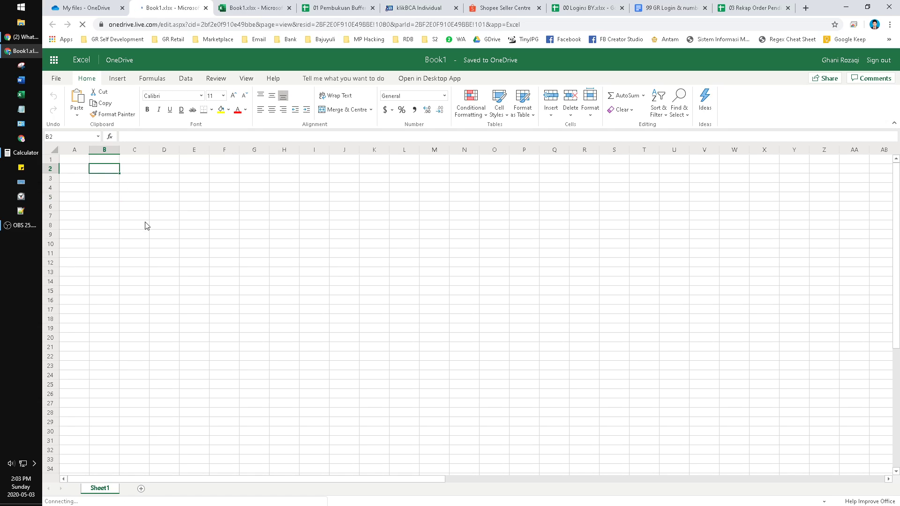
pyautogui.click(155, 200)
pyautogui.click(107, 189)
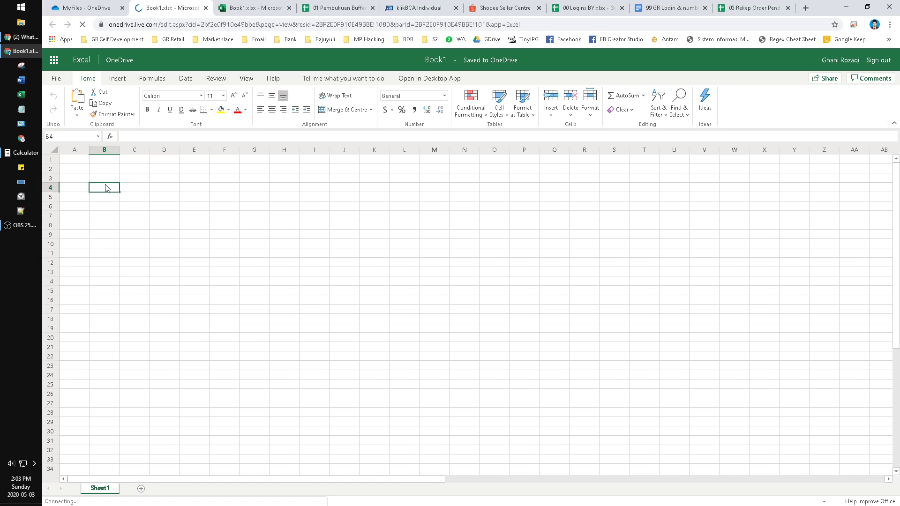
pyautogui.click(79, 170)
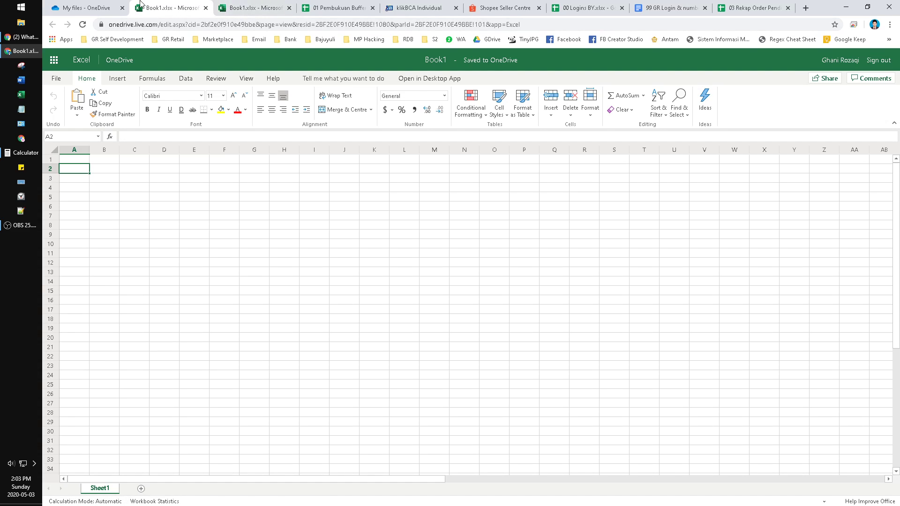
# Step: Open Book2.xlsx from OneDrive My files in a tab placed after Book1, then return to Book1
pyautogui.click(205, 8)
pyautogui.click(70, 8)
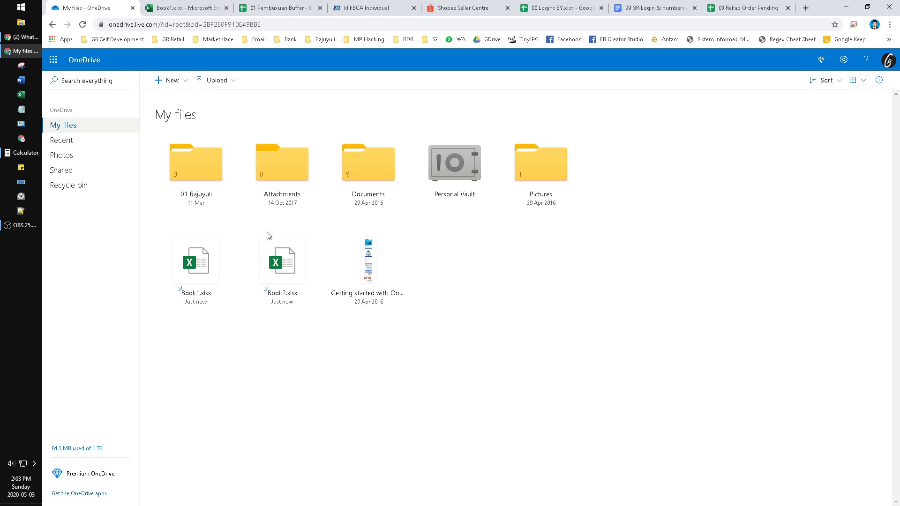
pyautogui.click(274, 271)
pyautogui.moveTo(166, 6); pyautogui.dragTo(243, 8)
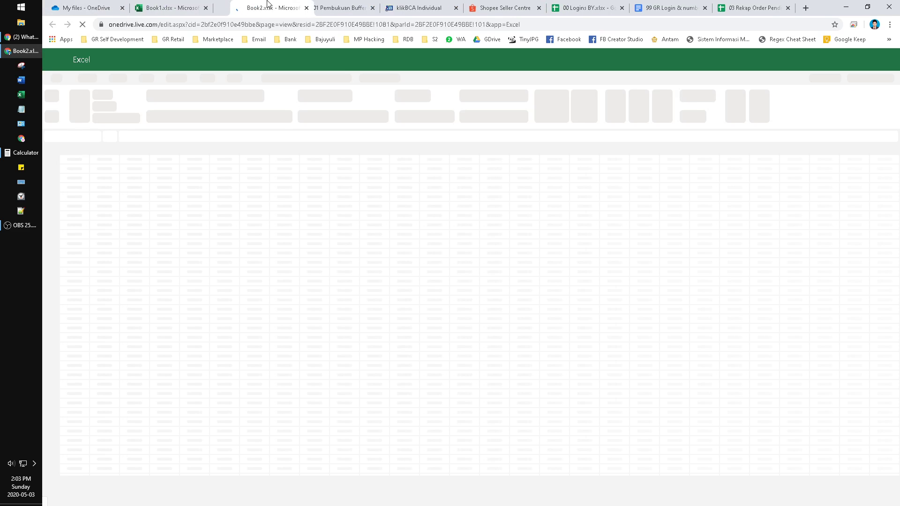
pyautogui.click(145, 8)
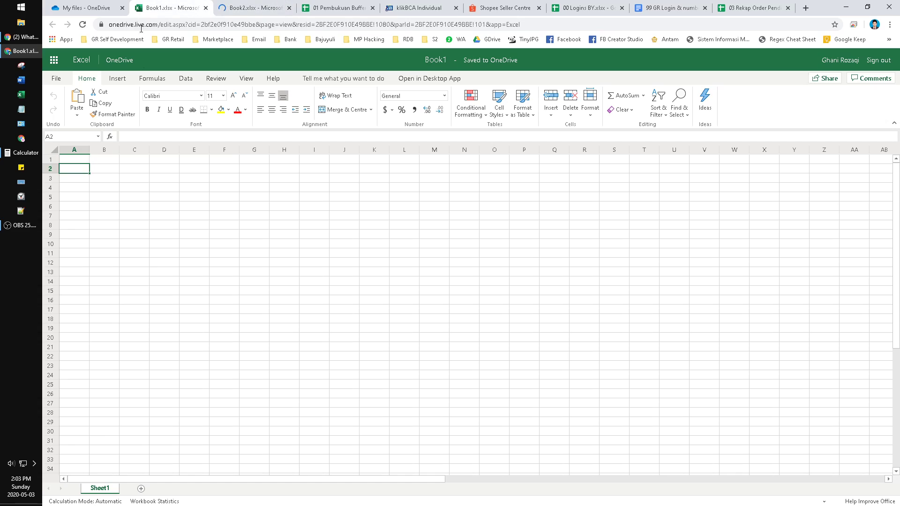
# Step: Enter 'This TEXT is from BOOK1' in Book1's cell A1, setting page zoom to 175%
pyautogui.press('Up')
pyautogui.write('This conte')
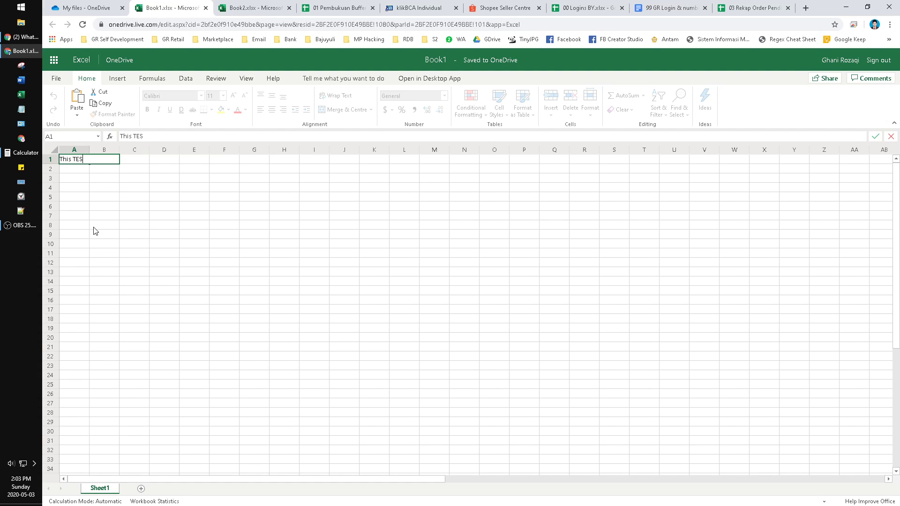
pyautogui.write('XT is from BO')
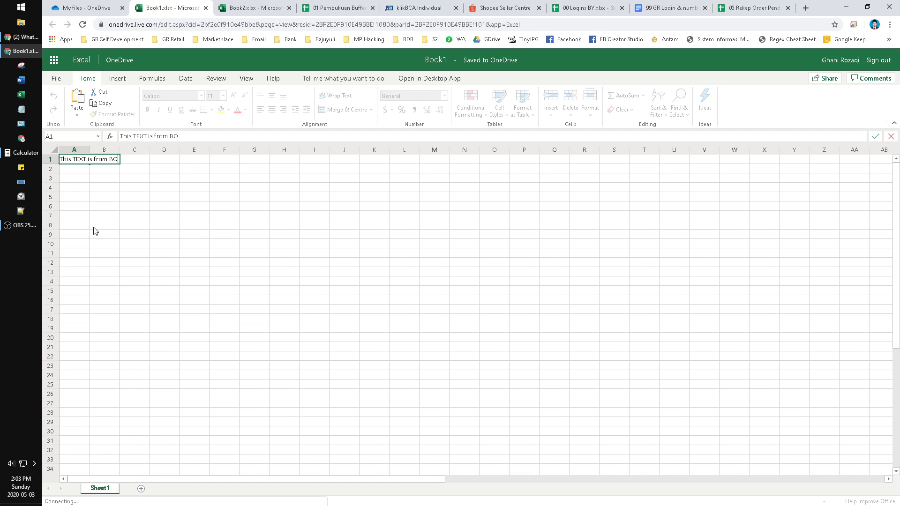
pyautogui.write('OK1')
pyautogui.press('Return')
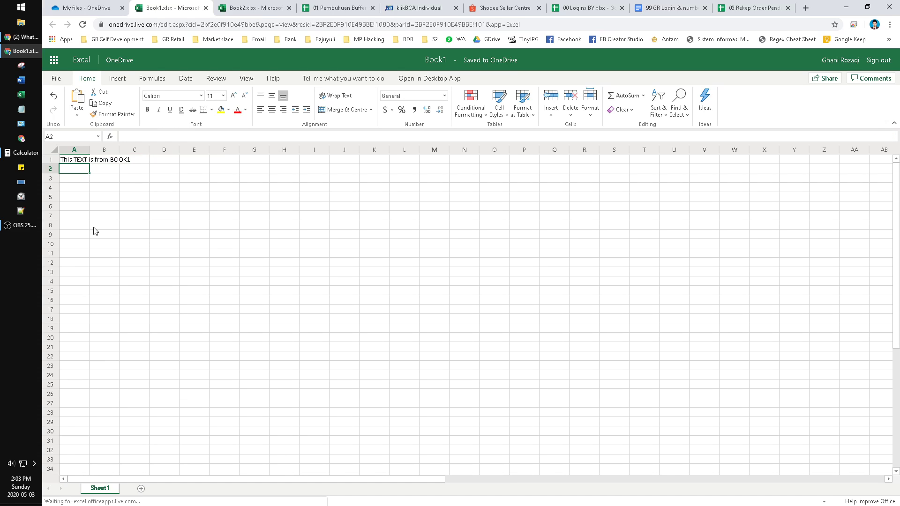
pyautogui.click(197, 262)
pyautogui.hotkey('ctrl', '+')
pyautogui.hotkey('ctrl', '+')
pyautogui.hotkey('ctrl', '+')
pyautogui.hotkey('ctrl', '+')
pyautogui.hotkey('ctrl', '+')
pyautogui.hotkey('ctrl', '+')
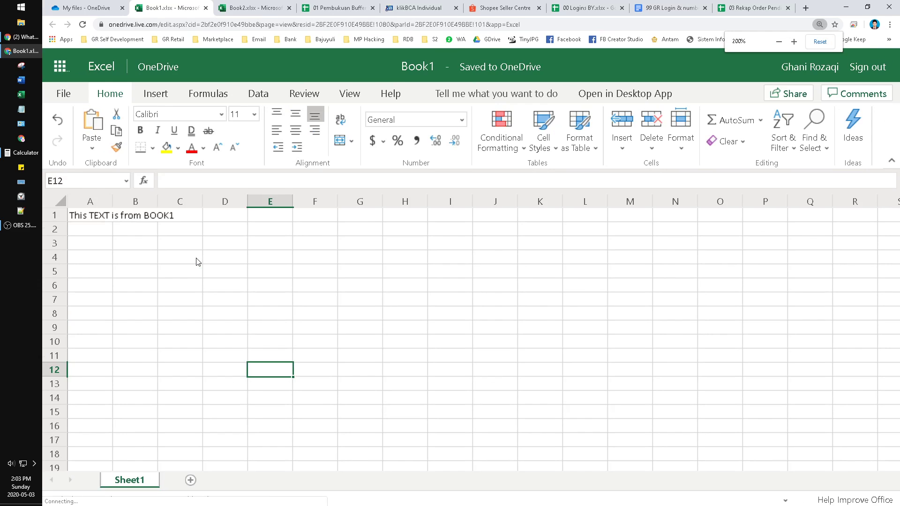
pyautogui.hotkey('ctrl', '-')
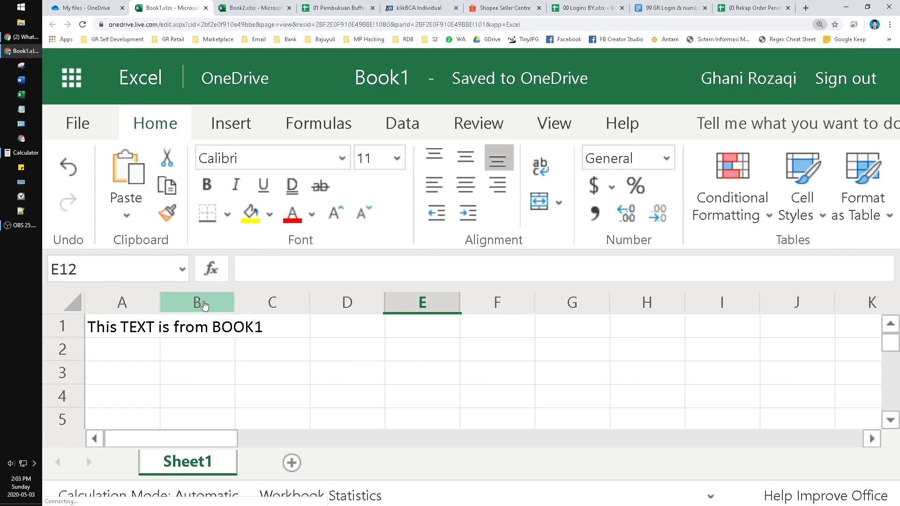
pyautogui.hotkey('ctrl', '-')
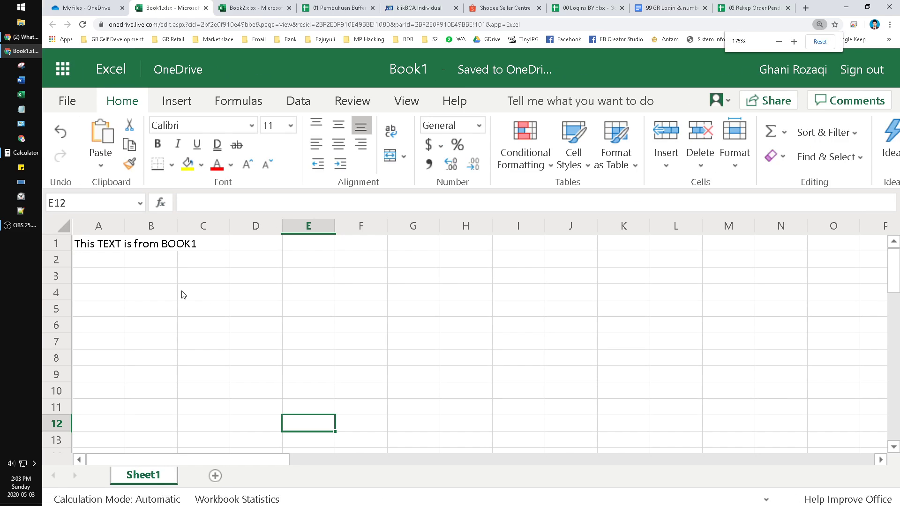
pyautogui.click(97, 245)
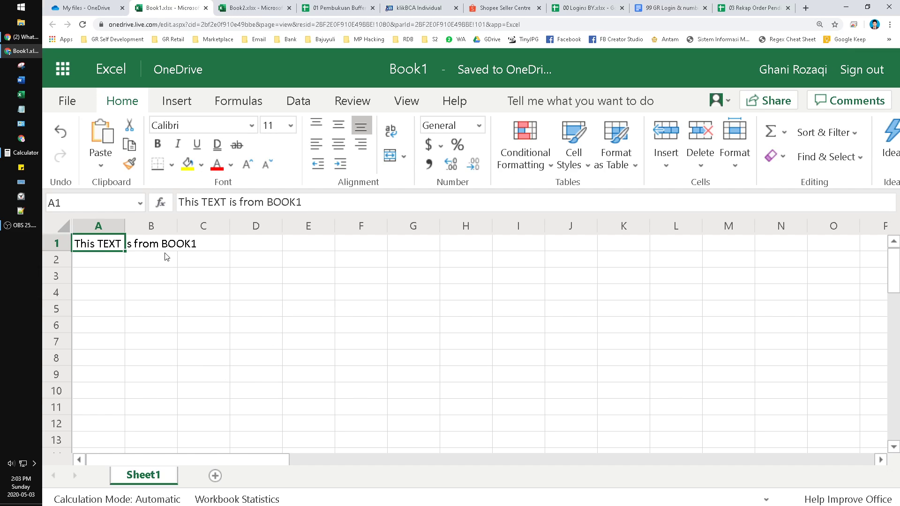
# Step: Copy Book1's A1 text into Book2's A1 and change it to 'This TEXT is from BOOK2'
pyautogui.click(249, 10)
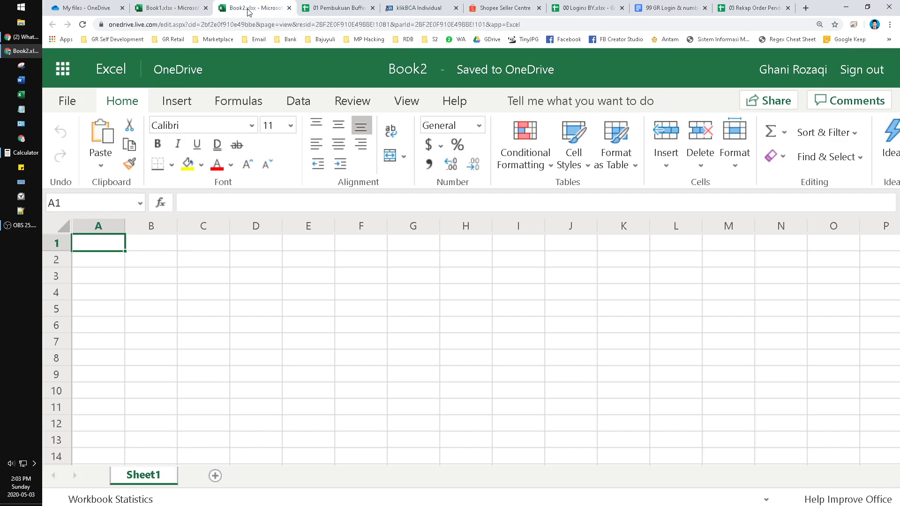
pyautogui.click(167, 13)
pyautogui.hotkey('ctrl', 'c')
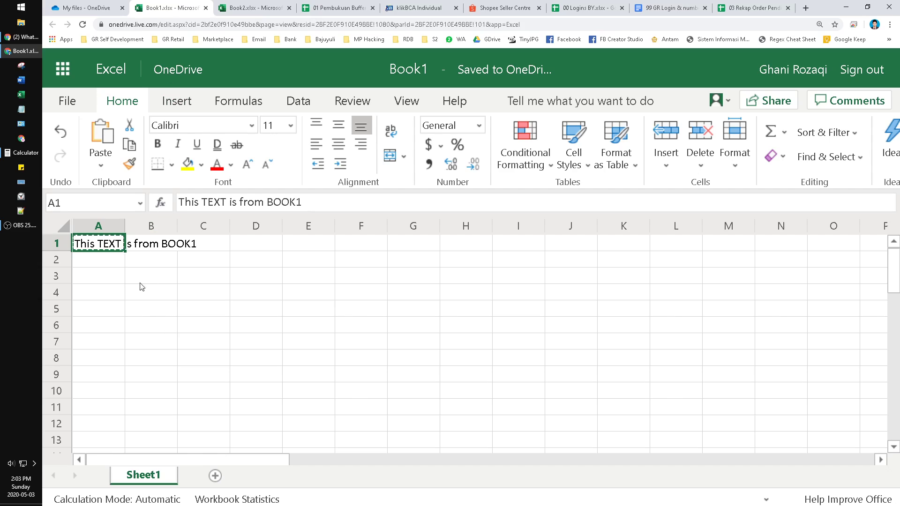
pyautogui.click(218, 11)
pyautogui.hotkey('ctrl', 'v')
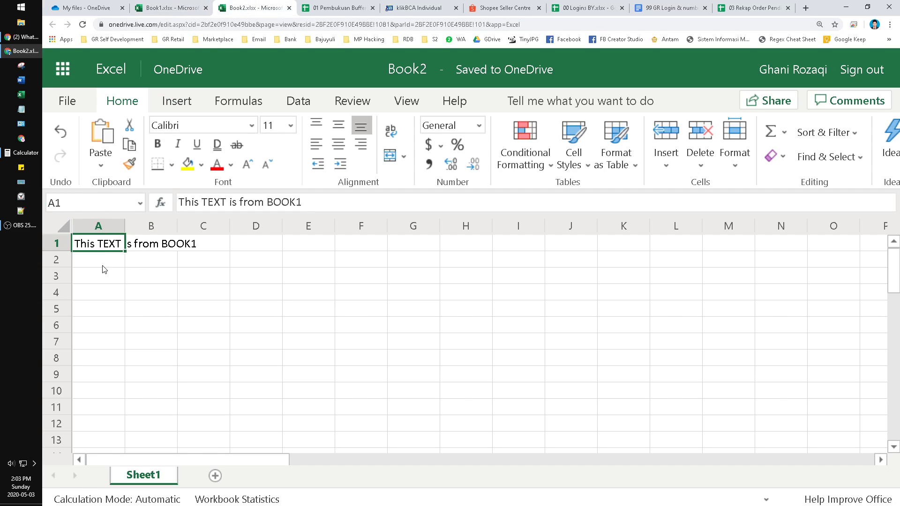
pyautogui.press('F2')
pyautogui.press('BackSpace')
pyautogui.write('2')
pyautogui.press('Return')
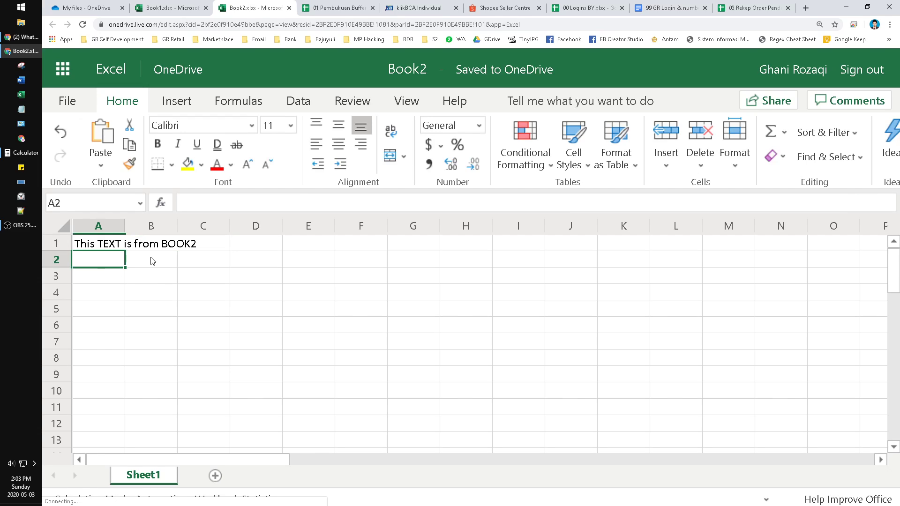
# Step: Start a =impor formula in Book2's C4, cancel it with Esc, and return to Book1
pyautogui.click(182, 295)
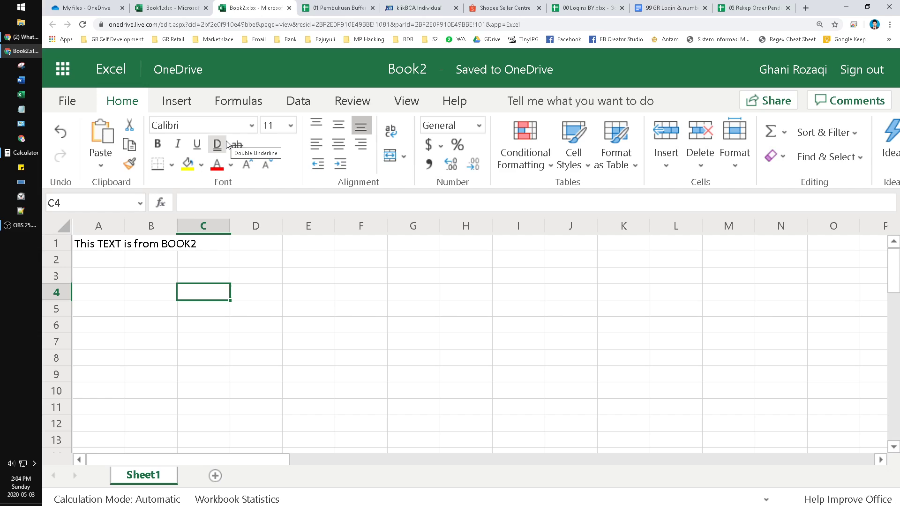
pyautogui.write('=impor')
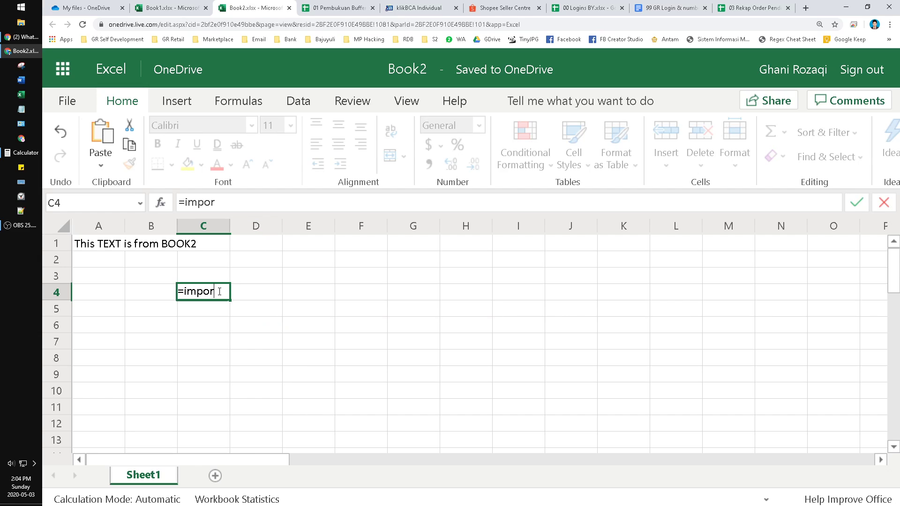
pyautogui.press('BackSpace')
pyautogui.write('rt')
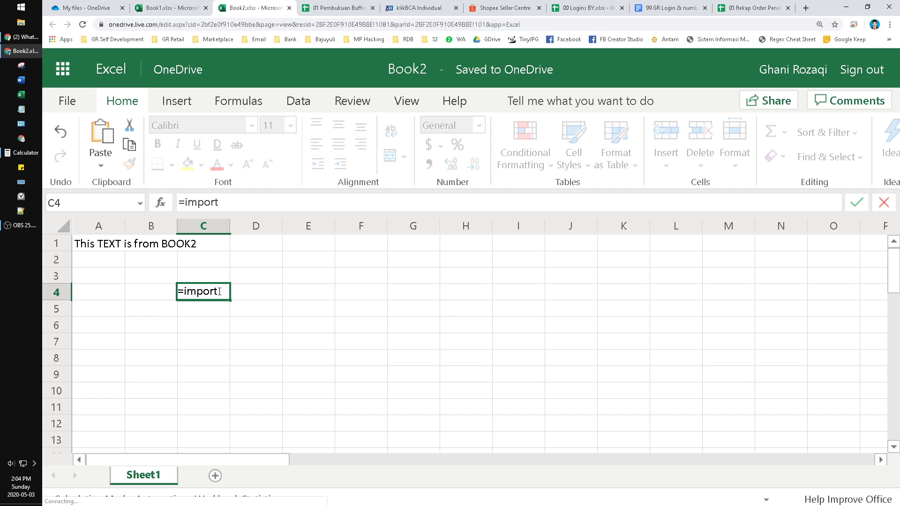
pyautogui.press('Escape')
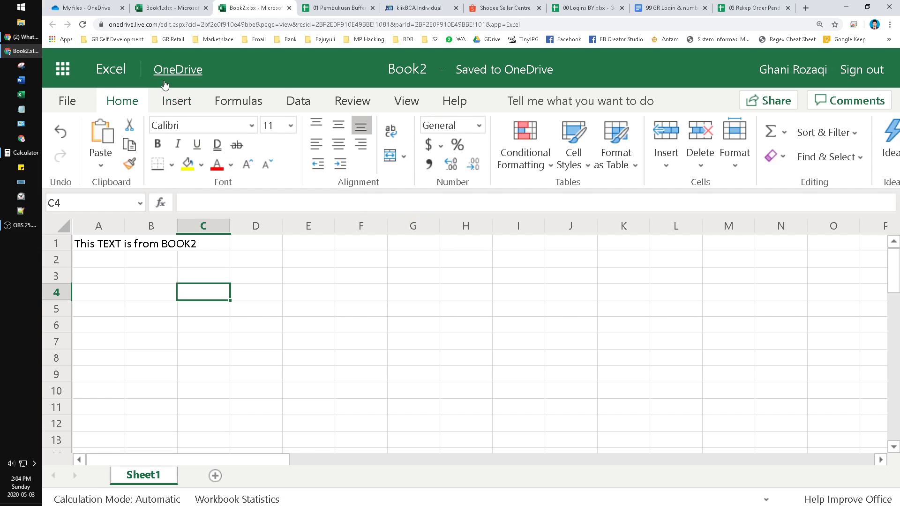
pyautogui.click(171, 10)
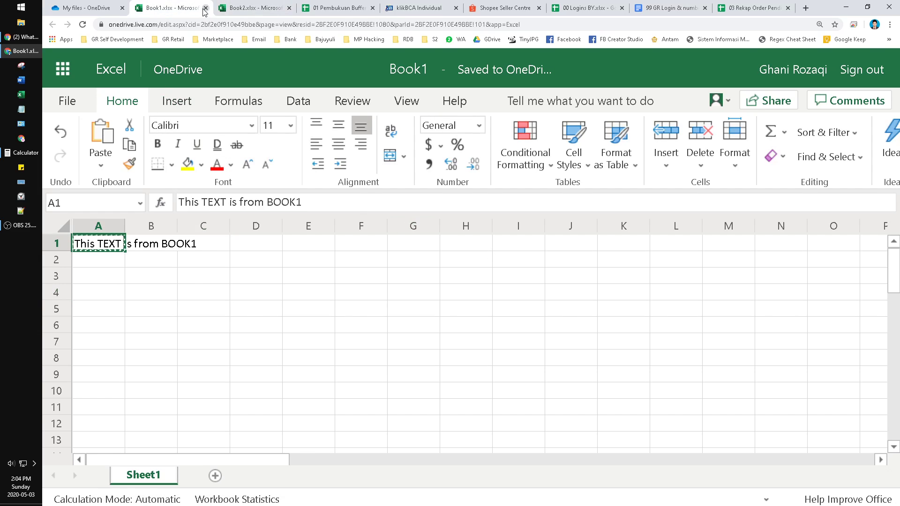
# Step: Close the Book1 and Book2 Excel Online tabs and return to the OneDrive file list
pyautogui.click(205, 9)
pyautogui.click(205, 8)
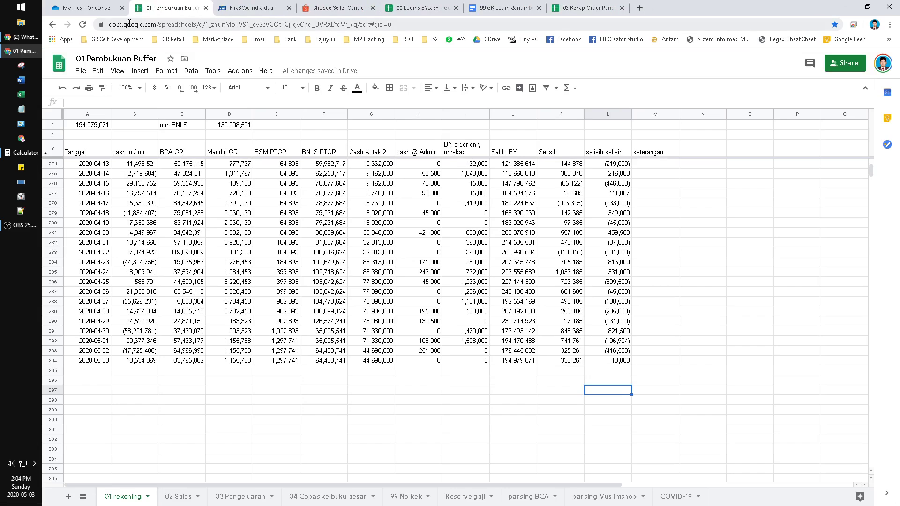
pyautogui.click(90, 11)
pyautogui.hotkey('ctrl', '+')
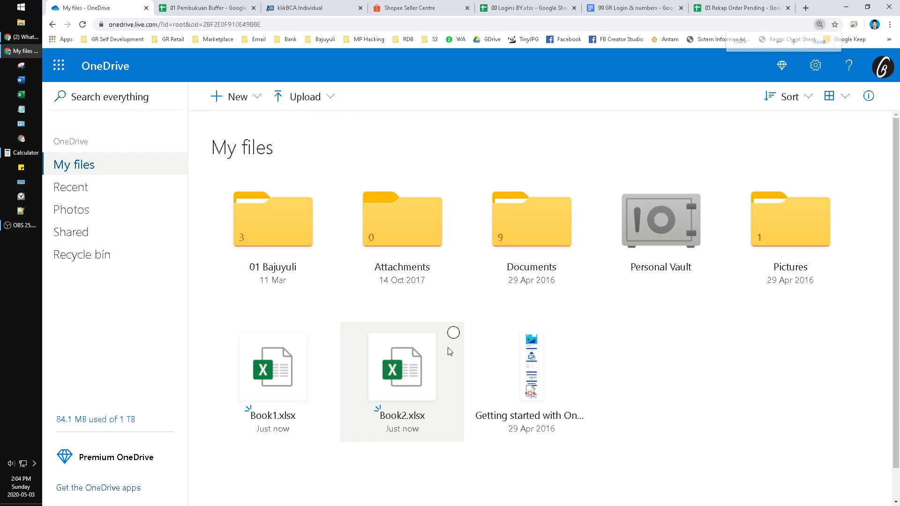
pyautogui.hotkey('ctrl', '-')
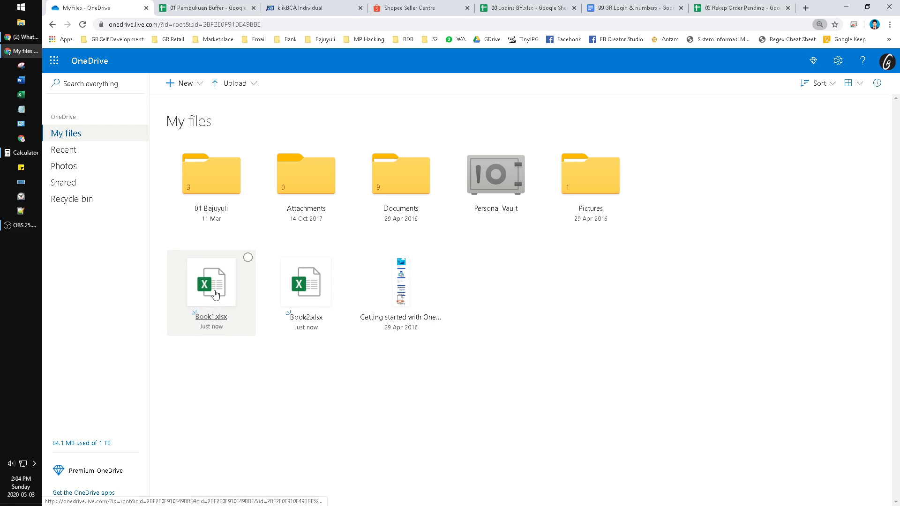
# Step: Open both Book1.xlsx and Book2.xlsx from OneDrive in desktop Excel
pyautogui.rightClick(216, 295)
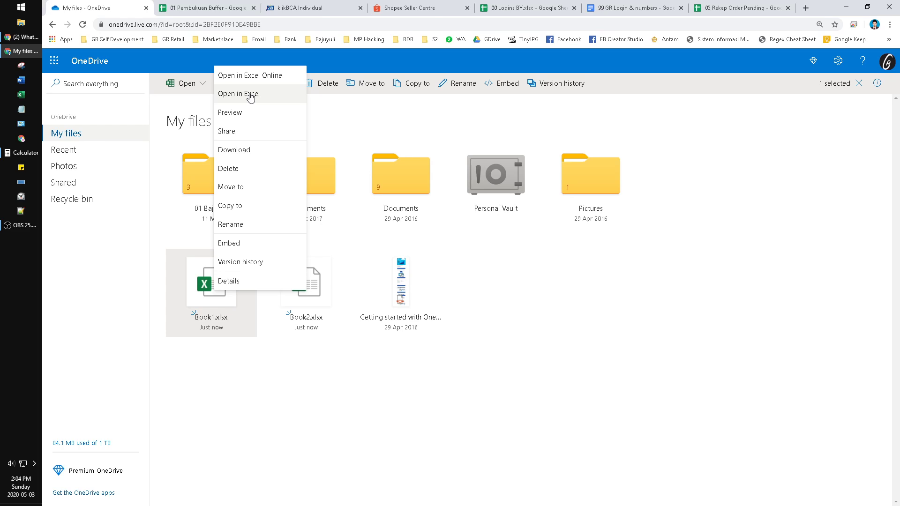
pyautogui.click(250, 94)
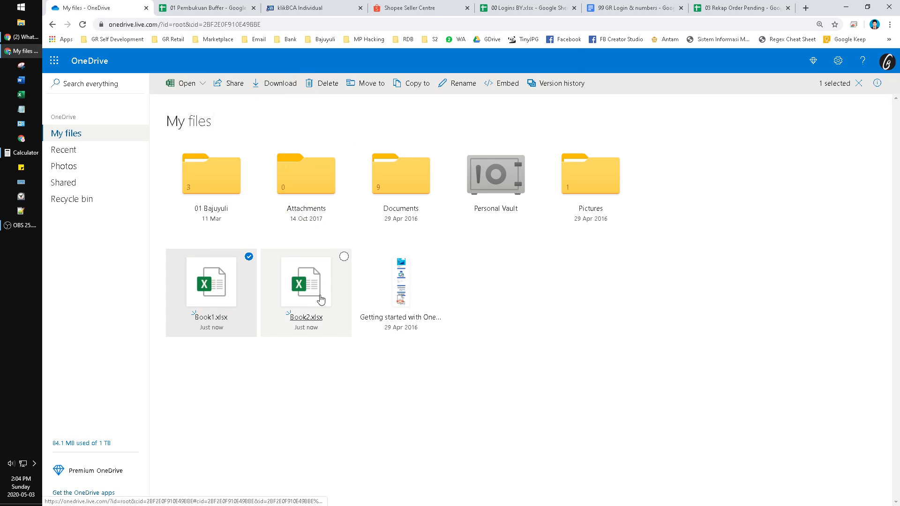
pyautogui.click(498, 88)
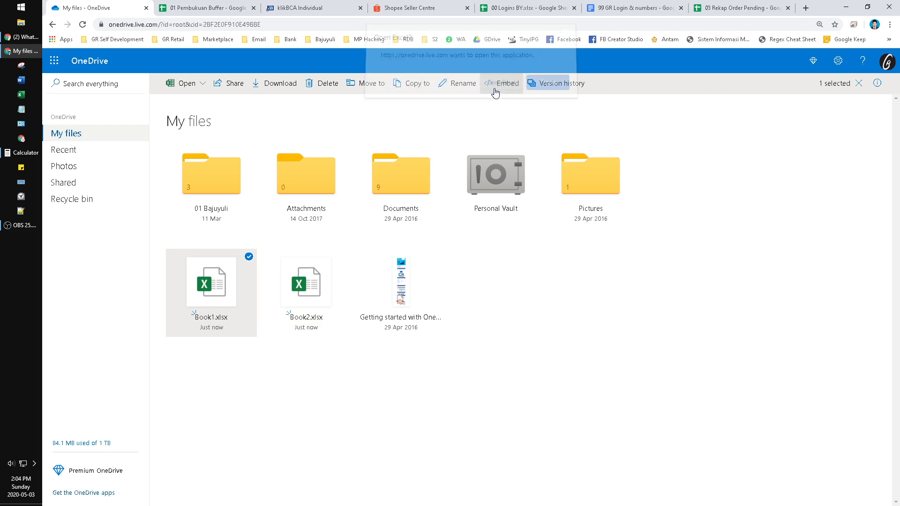
pyautogui.rightClick(302, 284)
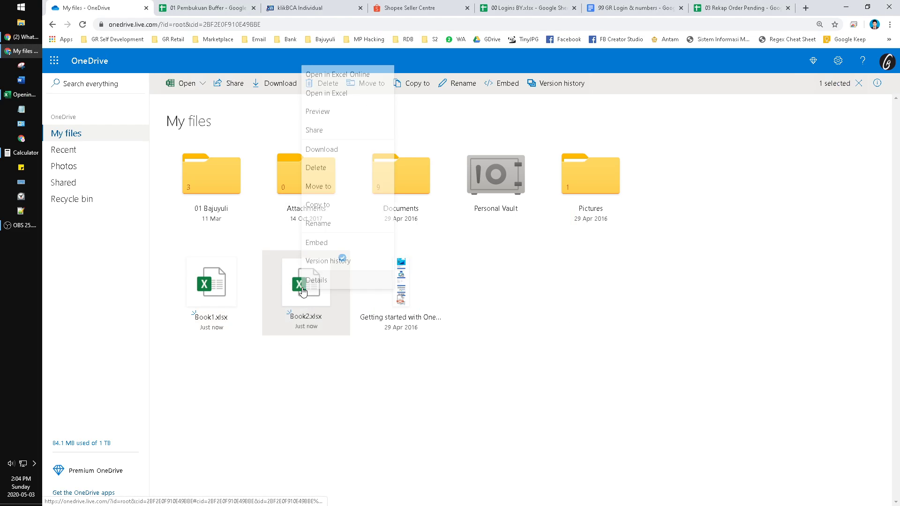
pyautogui.click(345, 93)
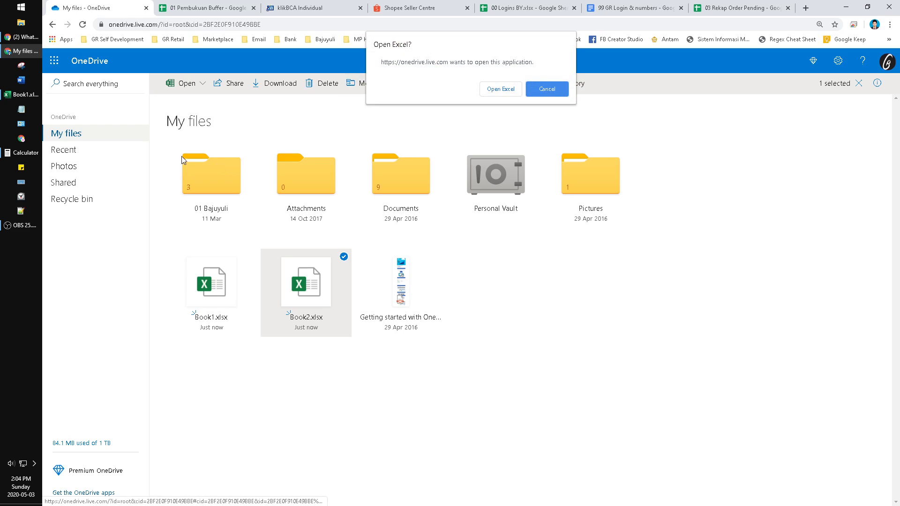
pyautogui.click(499, 91)
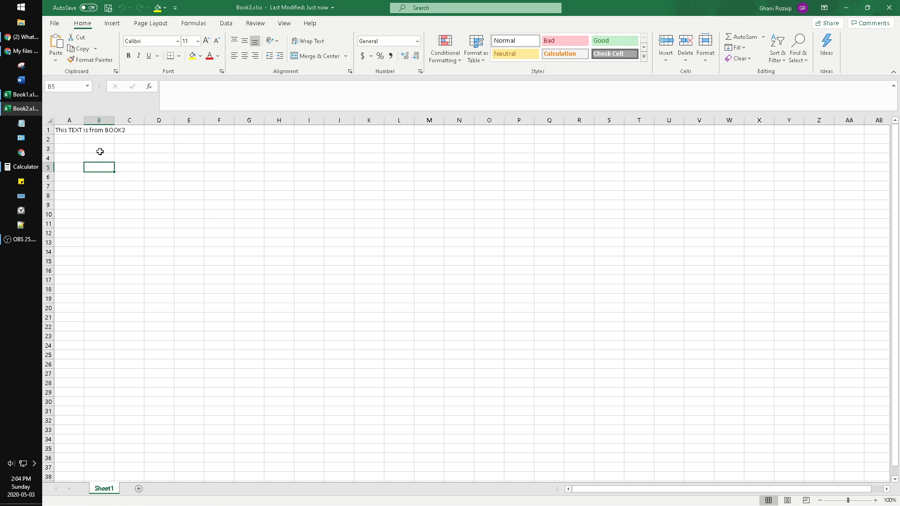
# Step: Switch between the Book1 and Book2 desktop Excel windows, ending on Book2
pyautogui.click(208, 183)
pyautogui.scroll(3, 222, 257)
pyautogui.scroll(-6, 201, 260)
pyautogui.hotkey('alt', 'Tab')
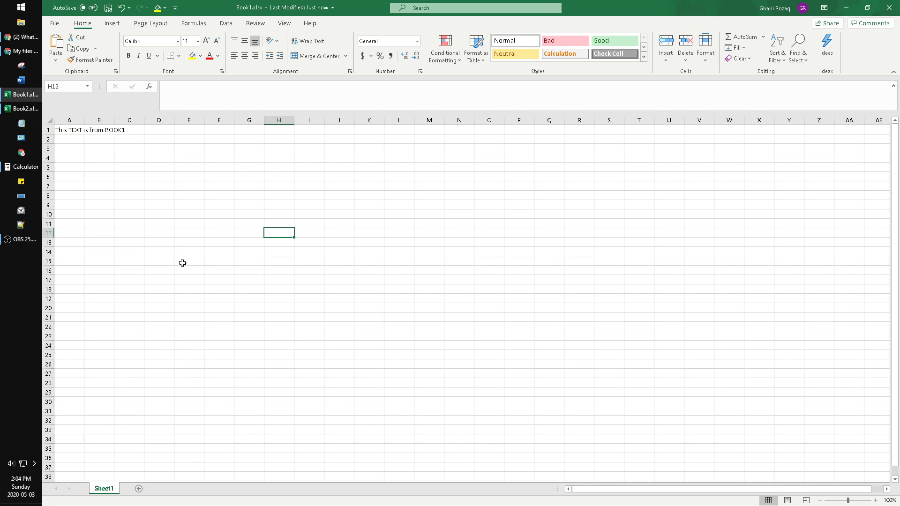
pyautogui.scroll(10, 182, 262)
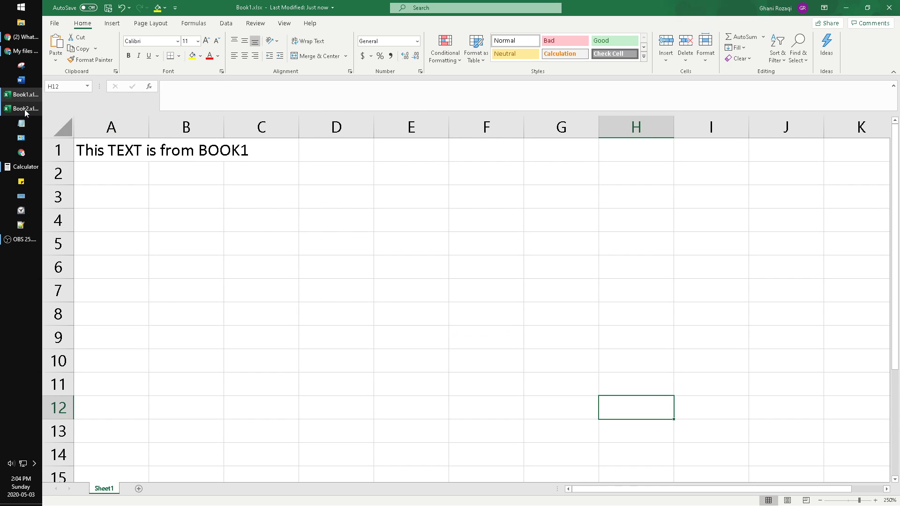
pyautogui.click(26, 110)
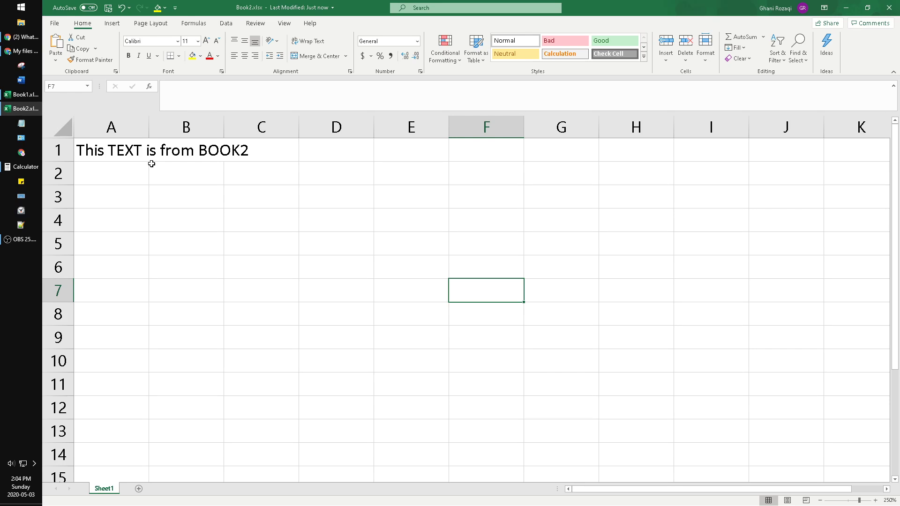
# Step: Link Book2's A2 to Book1's A1 with =[Book1.xlsx]Sheet1!$A$1 and check the formula
pyautogui.click(121, 179)
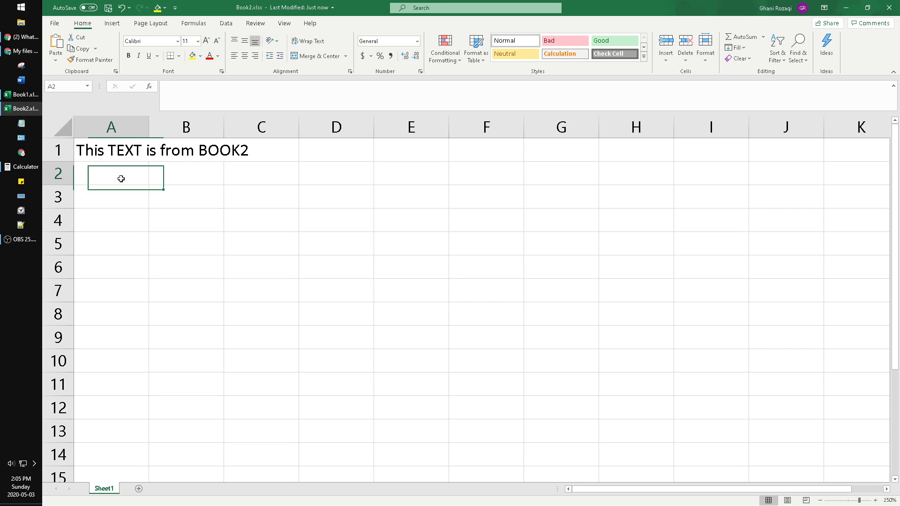
pyautogui.write('=')
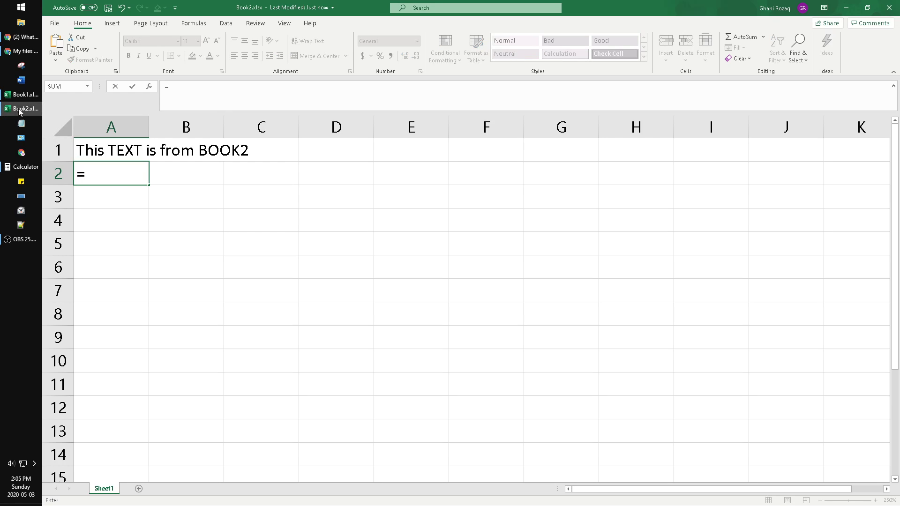
pyautogui.click(21, 94)
pyautogui.click(105, 150)
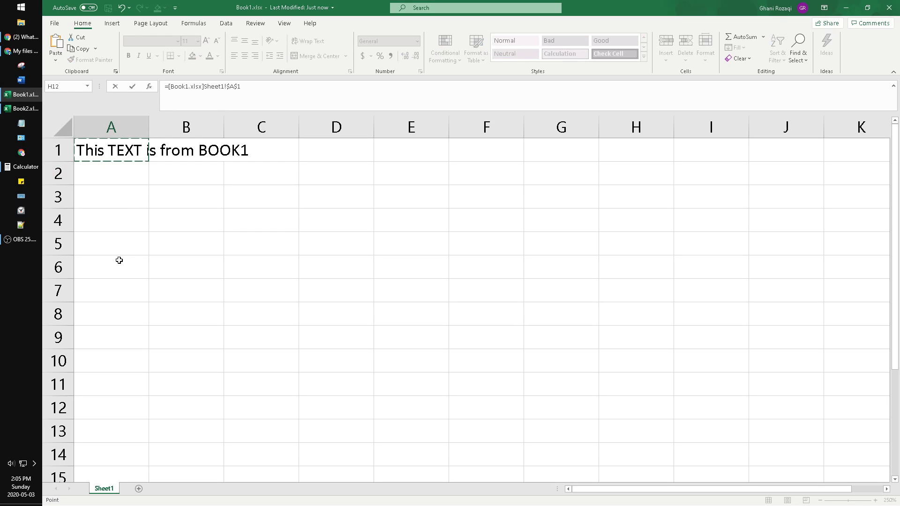
pyautogui.press('Return')
pyautogui.click(121, 178)
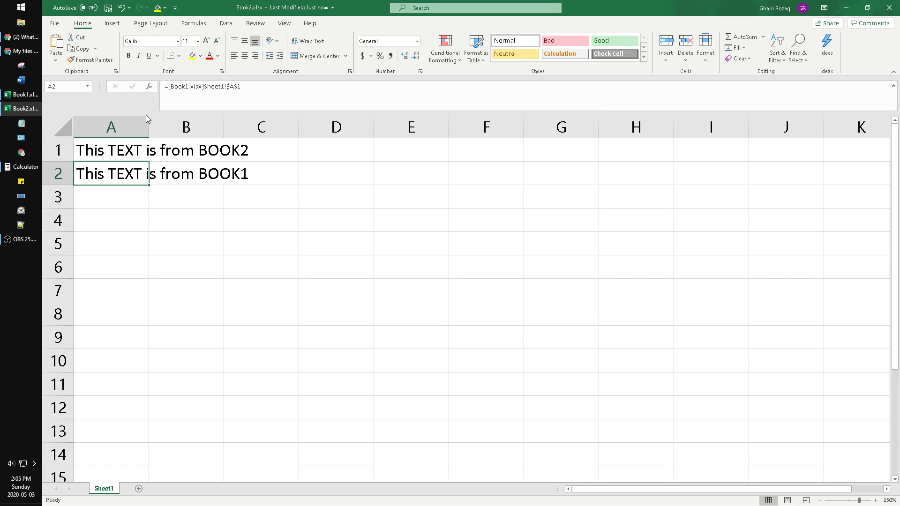
pyautogui.doubleClick(114, 182)
pyautogui.press('Escape')
# Step: Link Book1's A2 to Book2's cell A1 with a cross-workbook formula
pyautogui.click(26, 94)
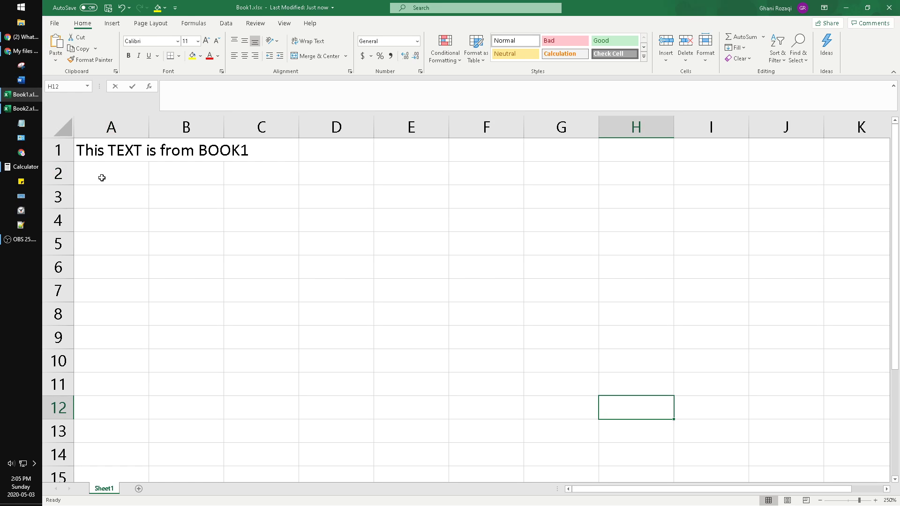
pyautogui.click(102, 177)
pyautogui.write('=')
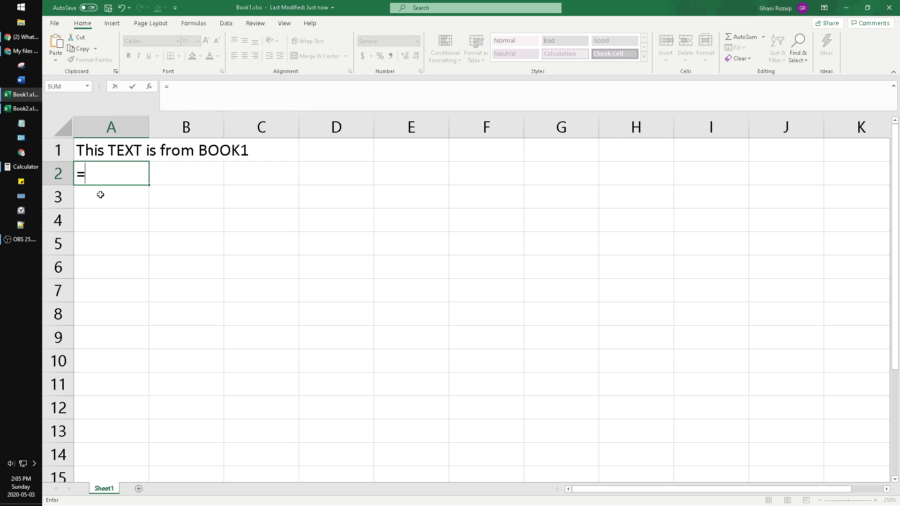
pyautogui.click(26, 108)
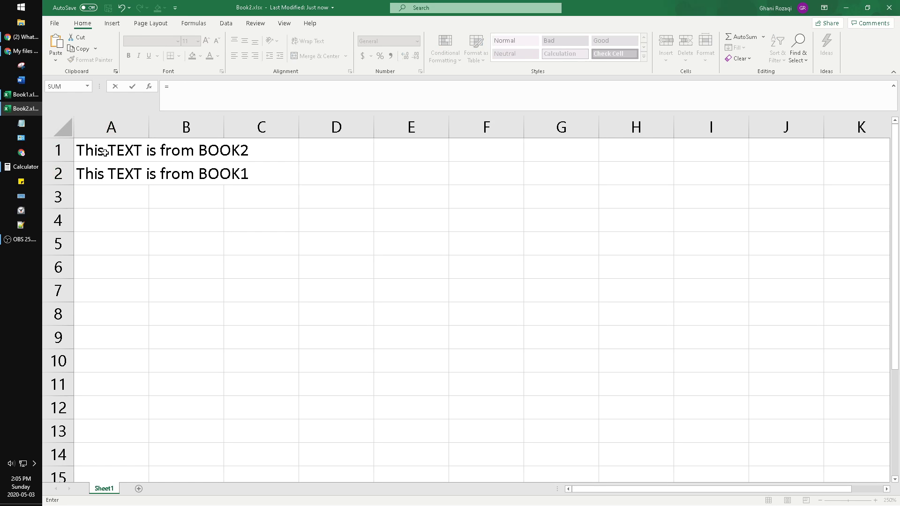
pyautogui.click(106, 150)
pyautogui.press('Return')
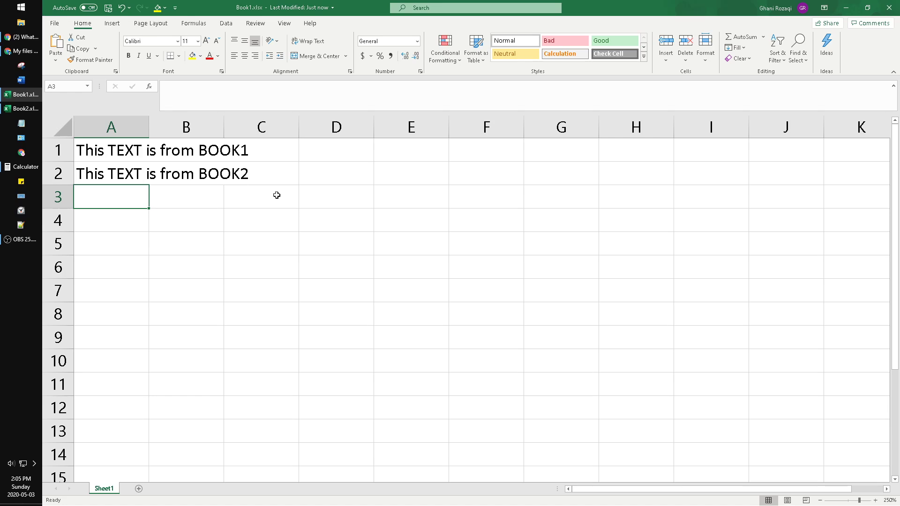
pyautogui.click(276, 195)
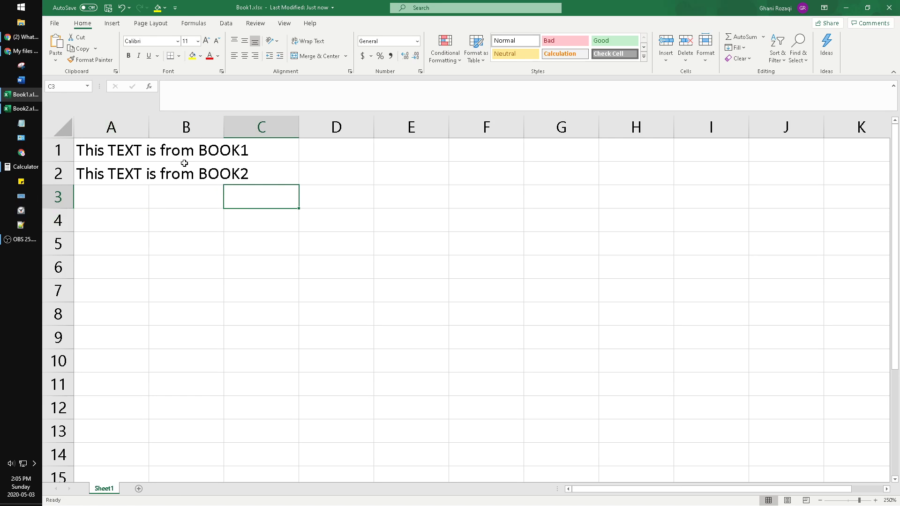
# Step: Save Book2 and close both desktop Excel workbook windows
pyautogui.click(26, 108)
pyautogui.click(230, 227)
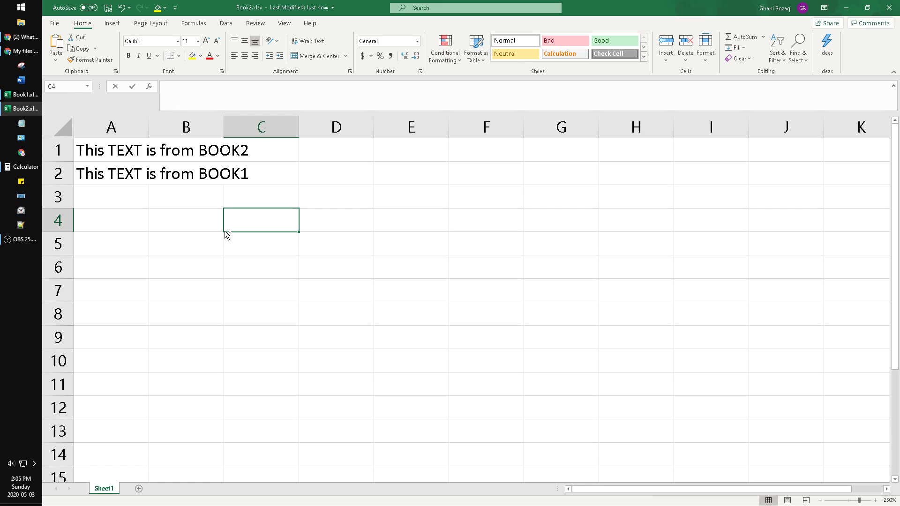
pyautogui.hotkey('ctrl', 's')
pyautogui.click(889, 6)
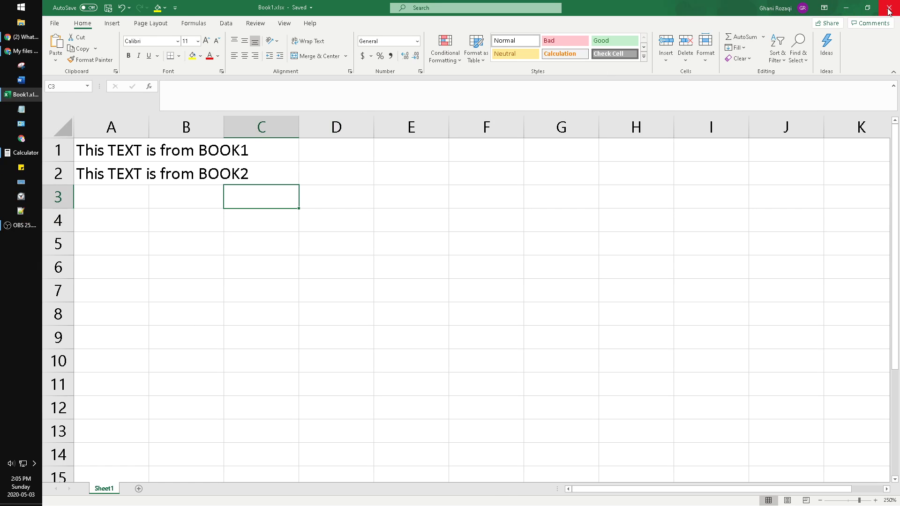
pyautogui.click(889, 7)
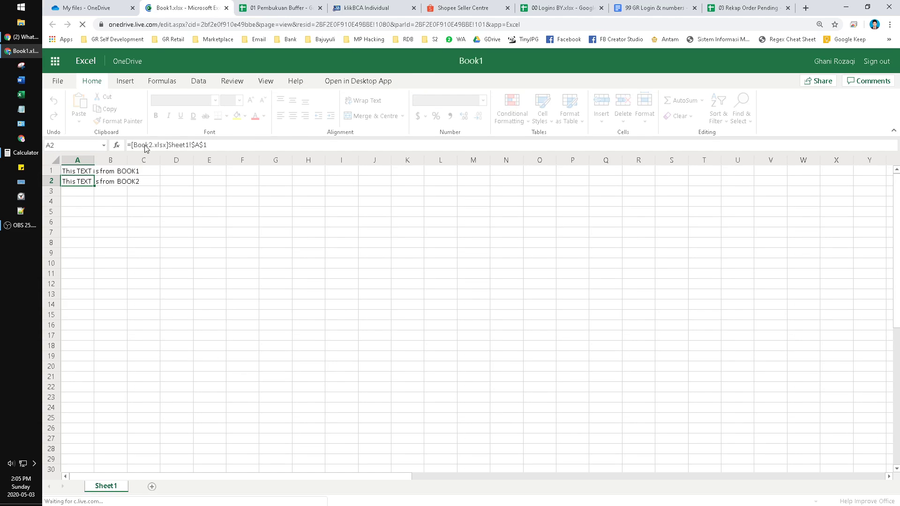
# Step: Open Book2 in Excel Online, inspect A2's disabled link formula, then close the Book1 and Book2 tabs
pyautogui.click(80, 8)
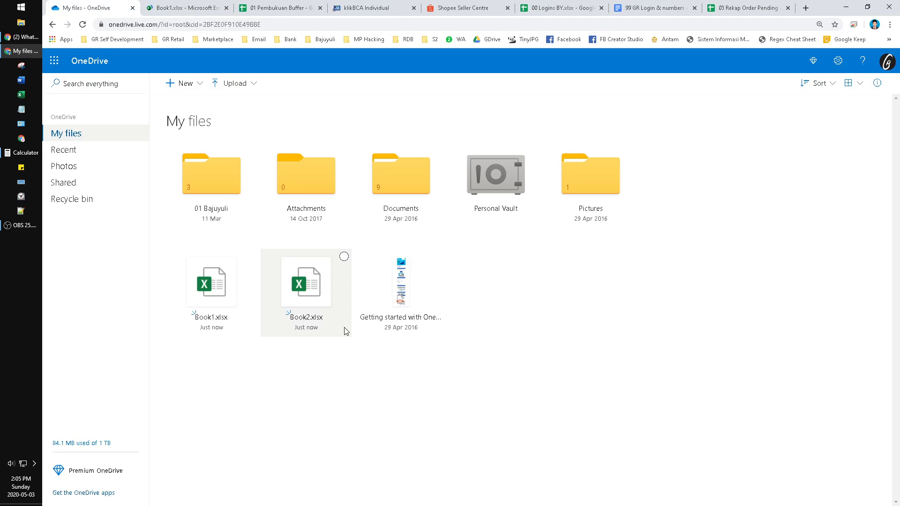
pyautogui.click(316, 293)
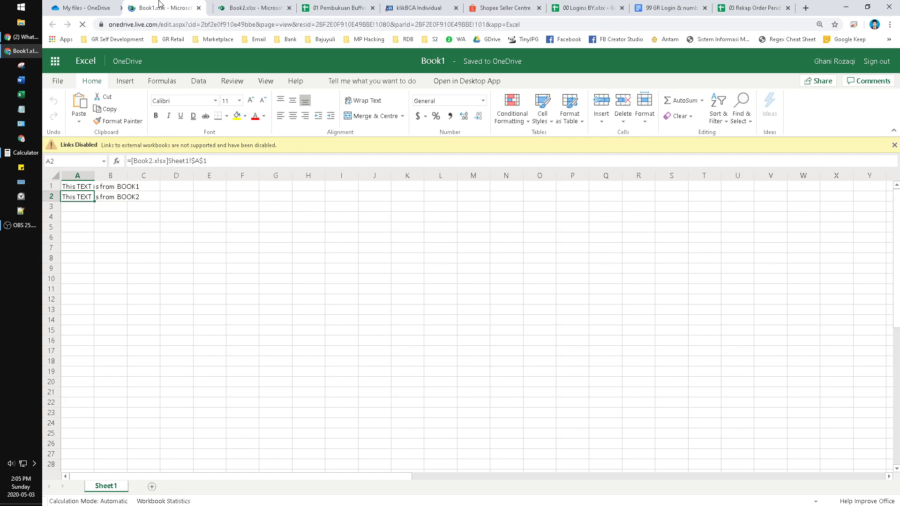
pyautogui.click(99, 279)
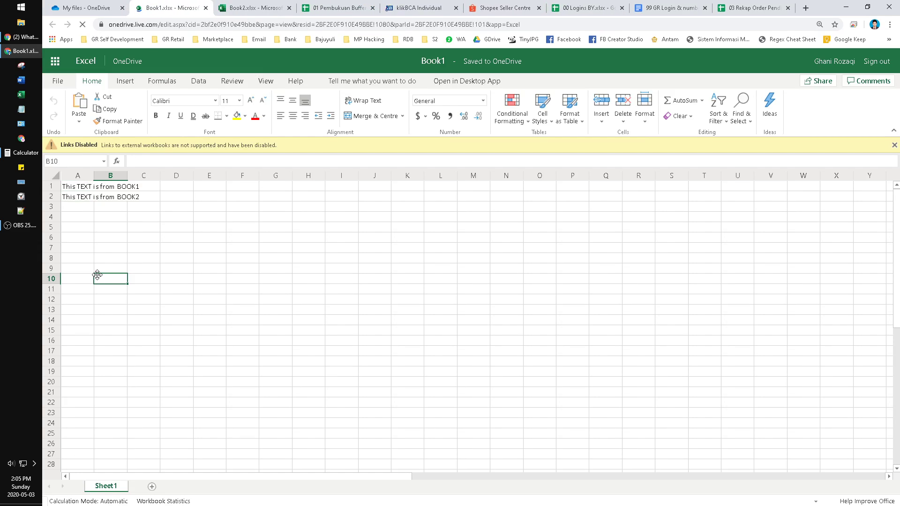
pyautogui.click(79, 199)
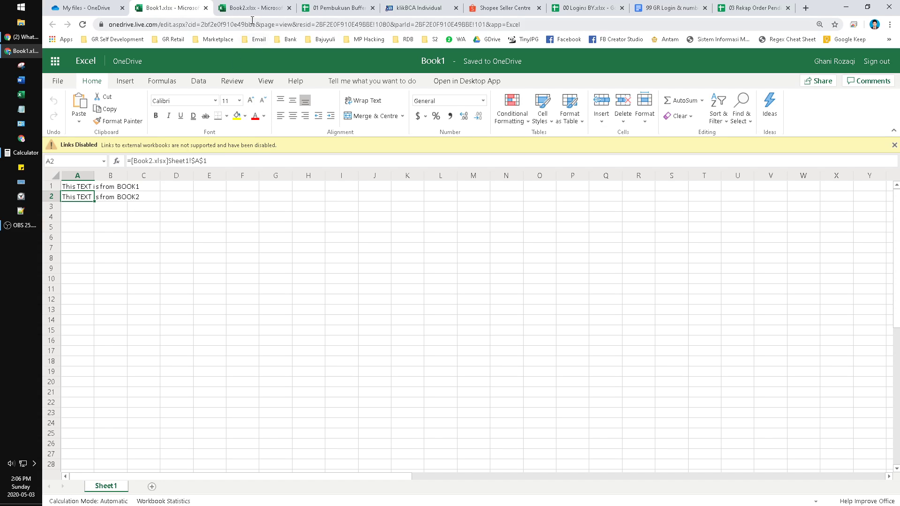
pyautogui.click(251, 4)
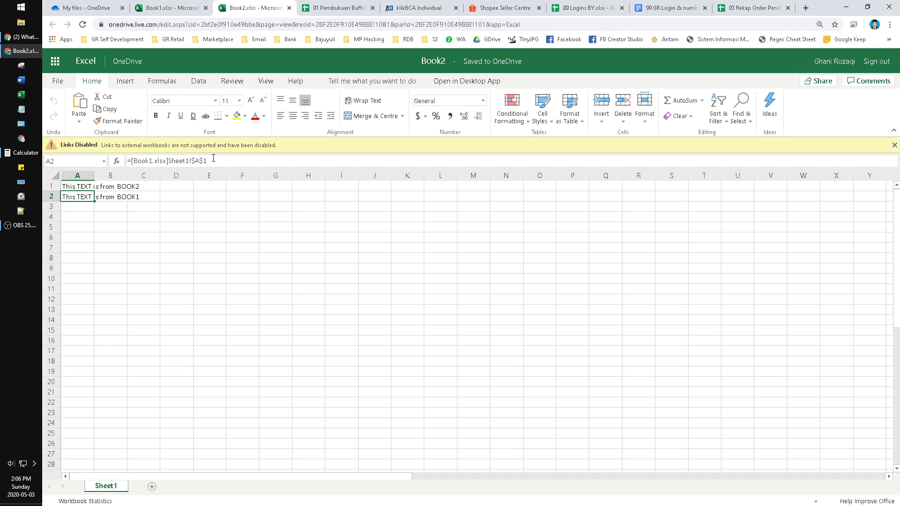
pyautogui.hotkey('ctrl', 'w')
pyautogui.hotkey('ctrl', 'w')
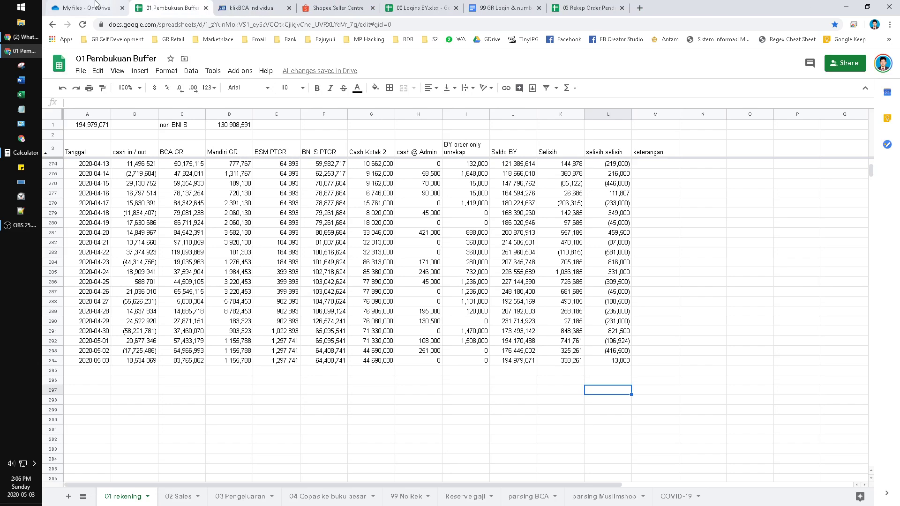
# Step: Launch Book1.xlsx from the OneDrive list in desktop Excel via Open in Excel
pyautogui.click(96, 3)
pyautogui.rightClick(202, 306)
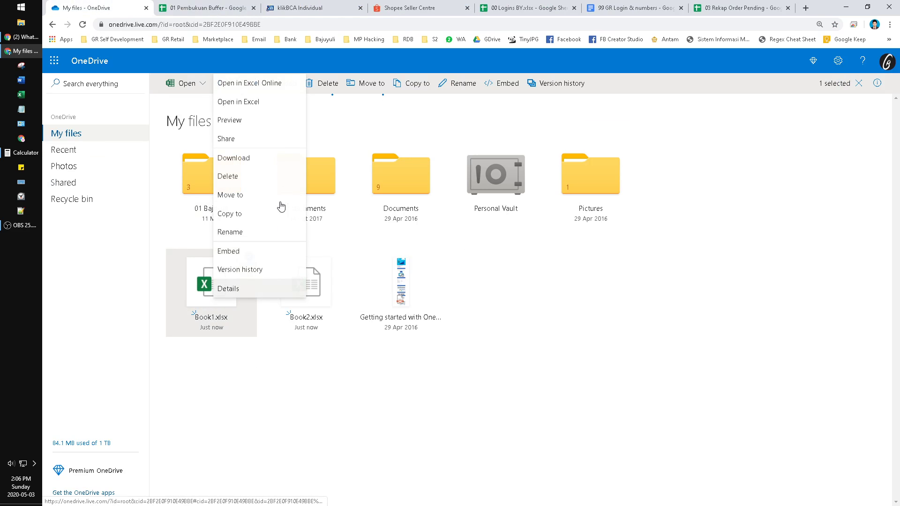
pyautogui.click(266, 108)
pyautogui.click(502, 91)
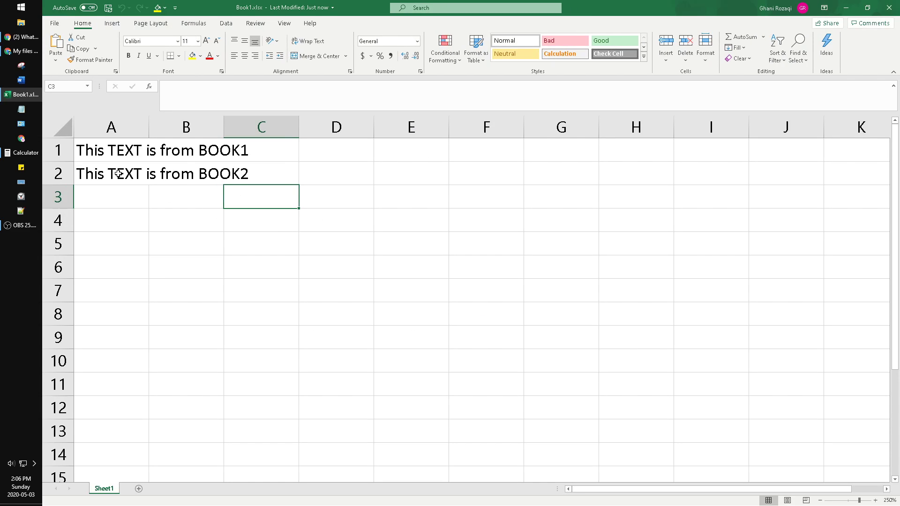
pyautogui.click(119, 174)
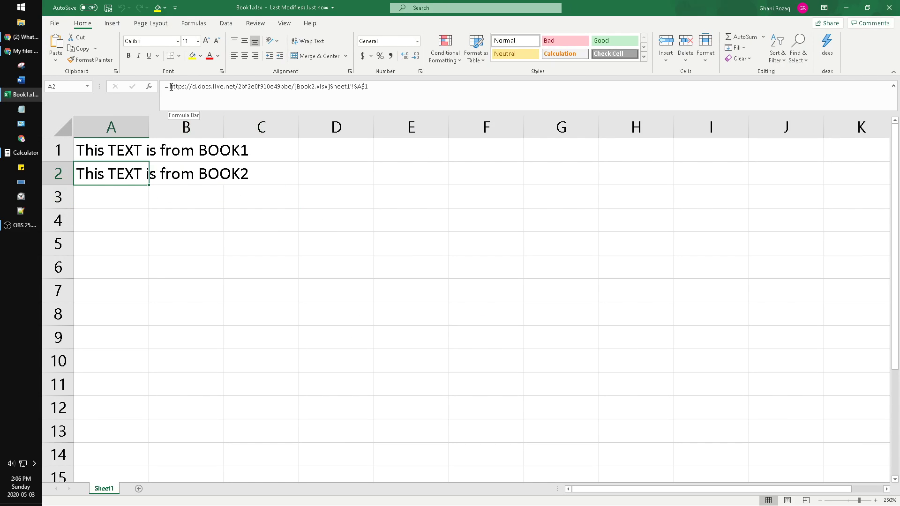
pyautogui.moveTo(170, 86); pyautogui.dragTo(294, 87)
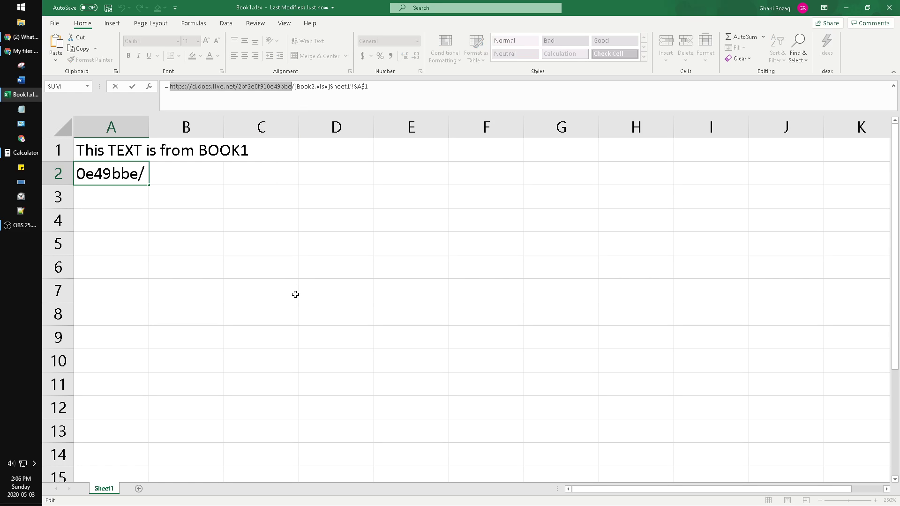